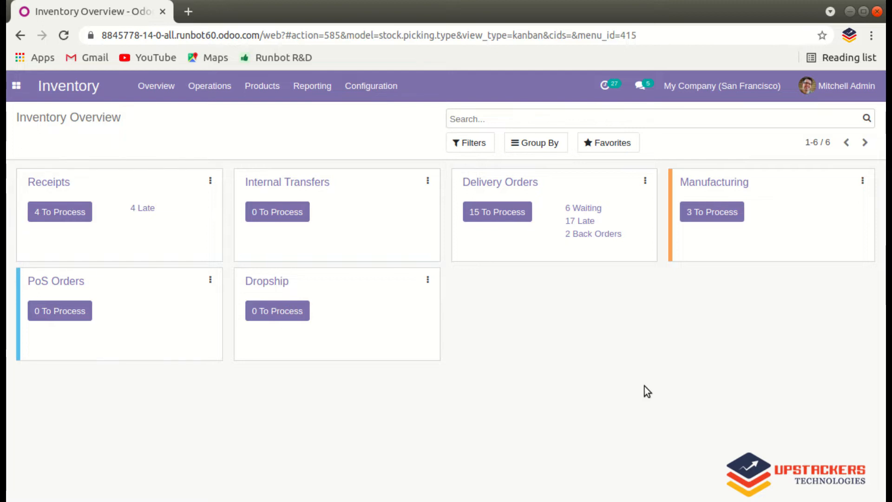
Step: Create a new inventory adjustment with the inventory reference "Inventory adjusment"
click(208, 95)
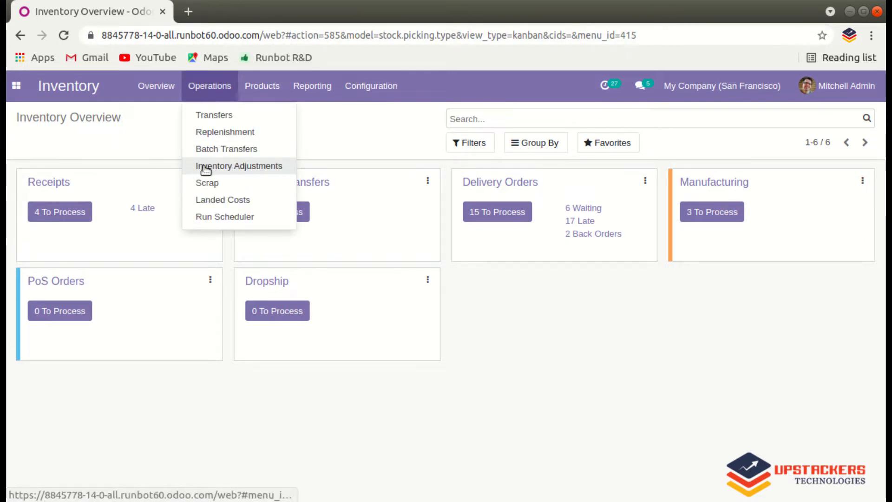
click(264, 169)
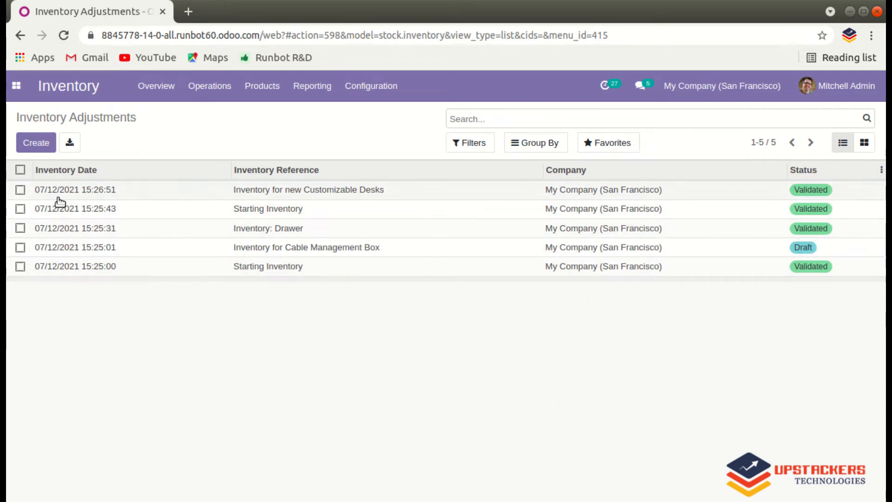
click(34, 143)
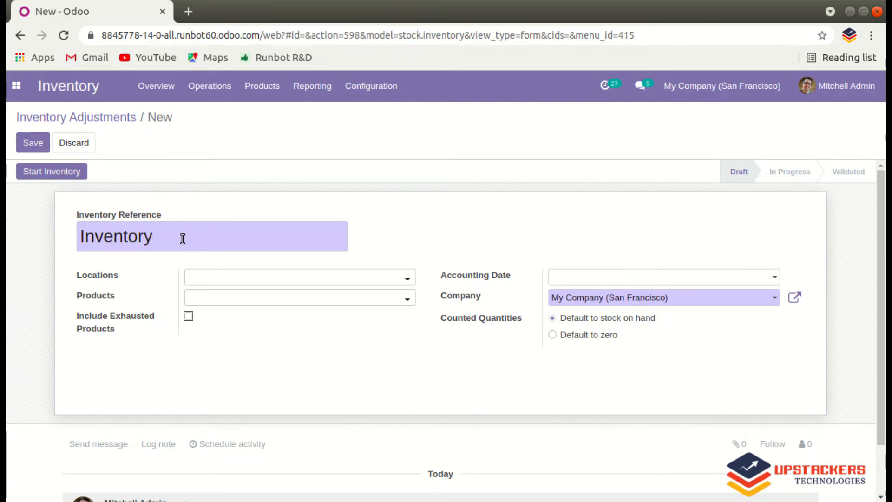
text(adjusment)
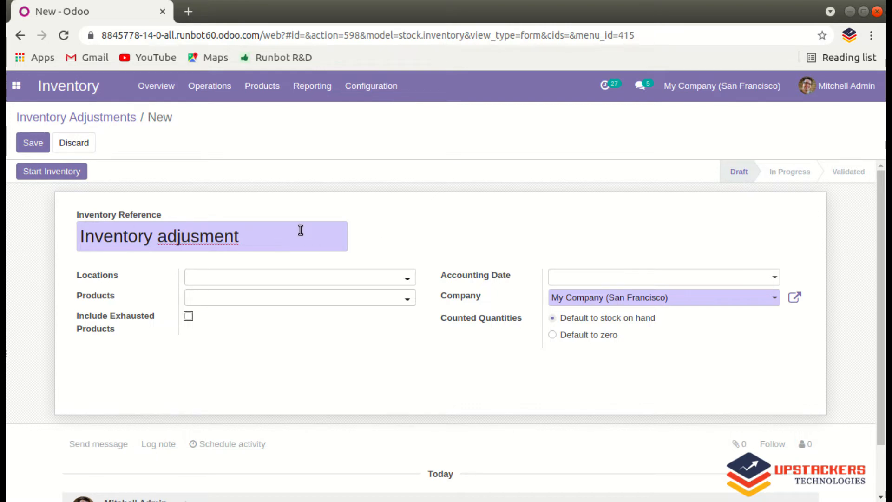
Step: Add the products Large Cabinet, Pedal Bin and Storage Box to the adjustment, leaving its locations empty
click(280, 282)
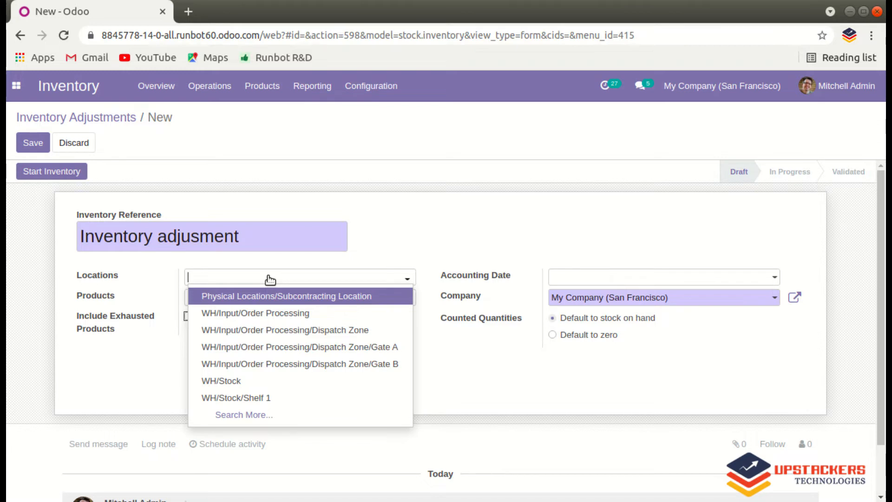
click(270, 279)
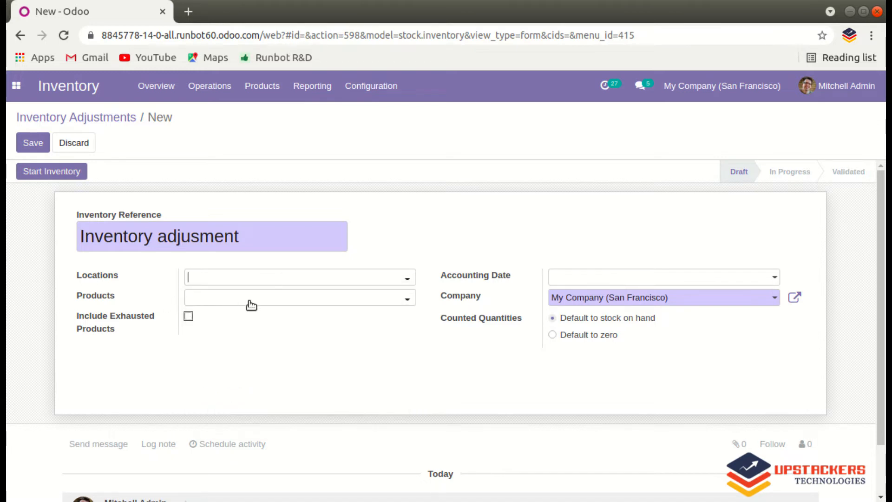
click(271, 299)
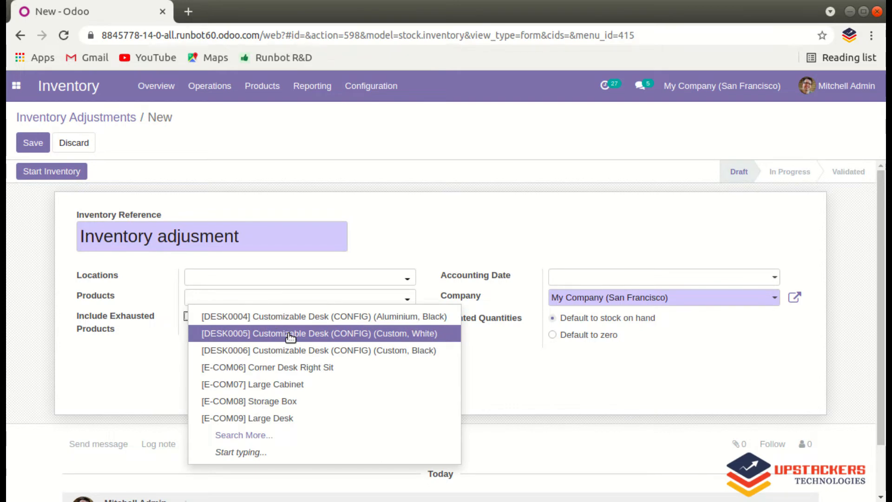
click(286, 385)
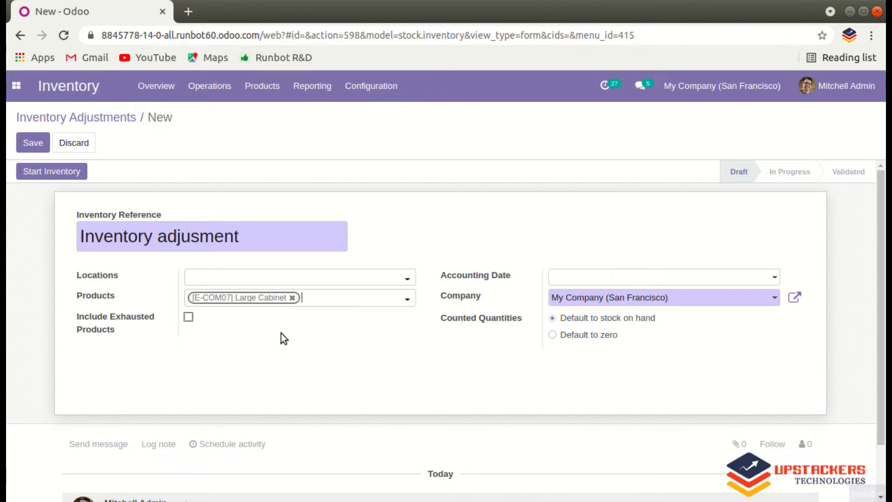
click(325, 302)
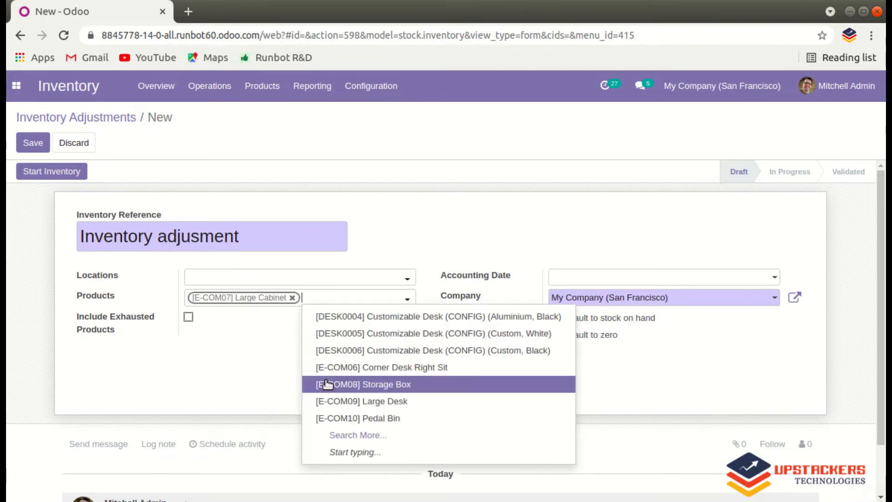
click(344, 418)
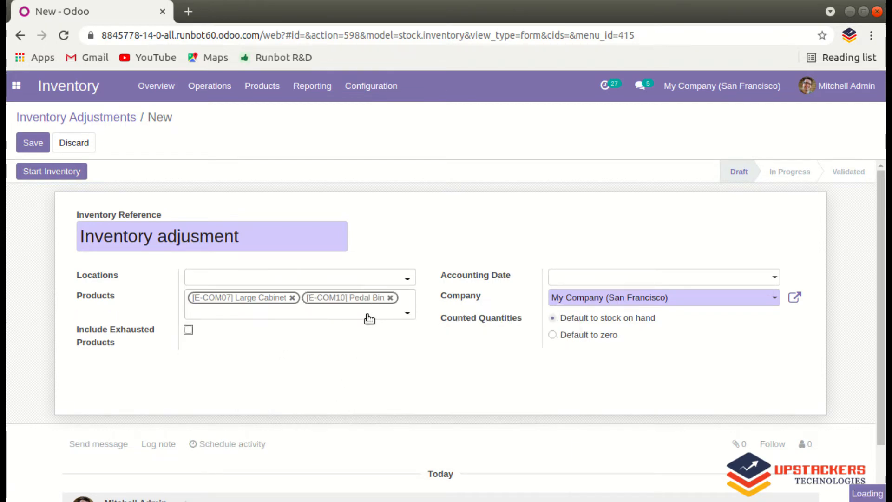
click(365, 314)
click(269, 400)
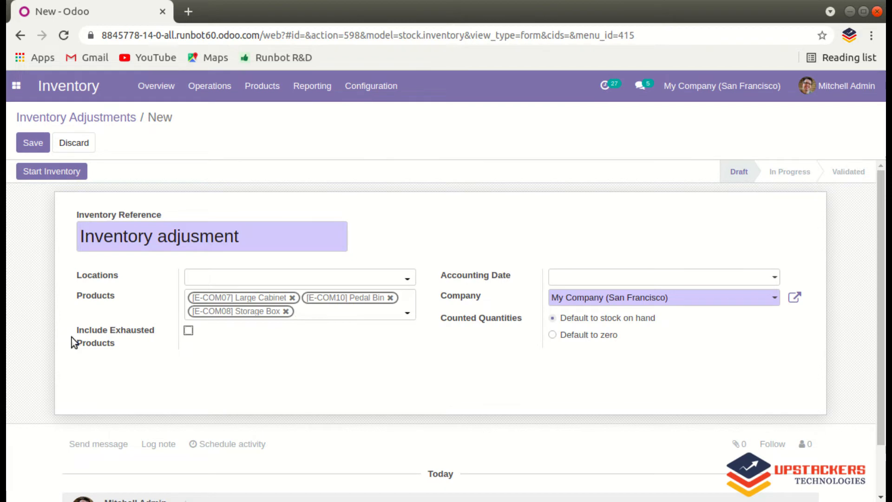
Step: Check the available companies, keep My Company (San Francisco), then save the adjustment and start the inventory
mouse_move(129, 338)
click(755, 306)
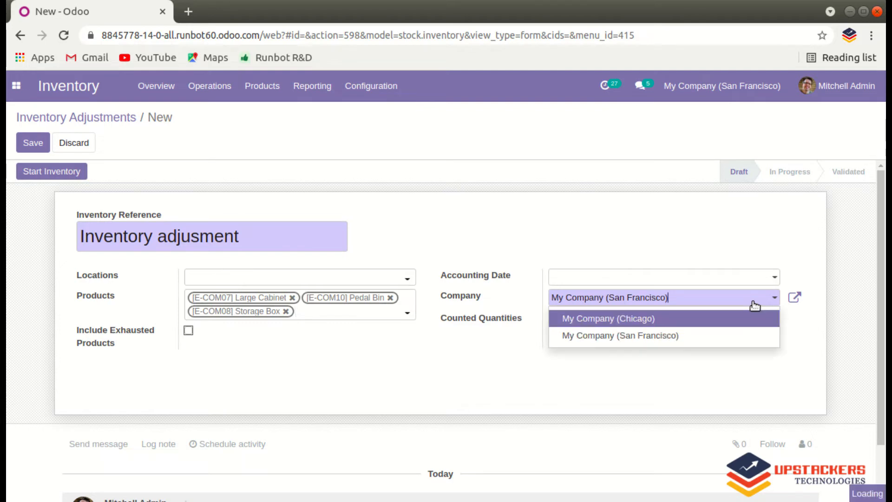
click(747, 301)
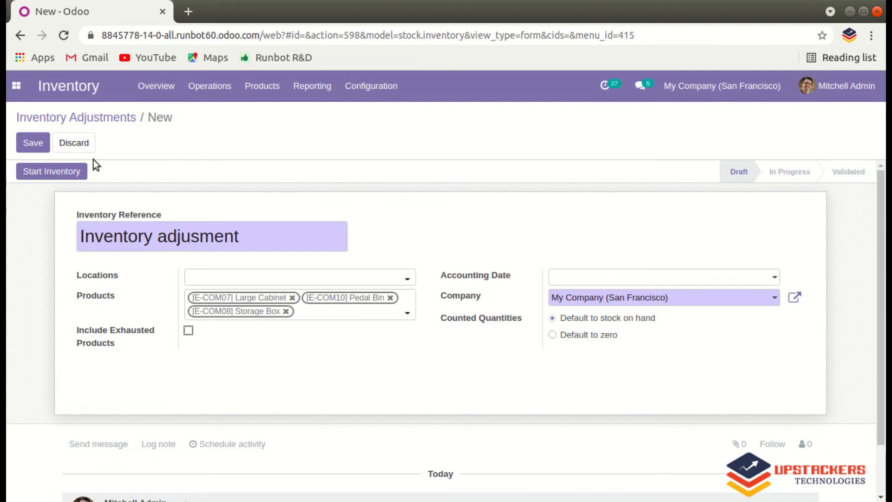
click(24, 149)
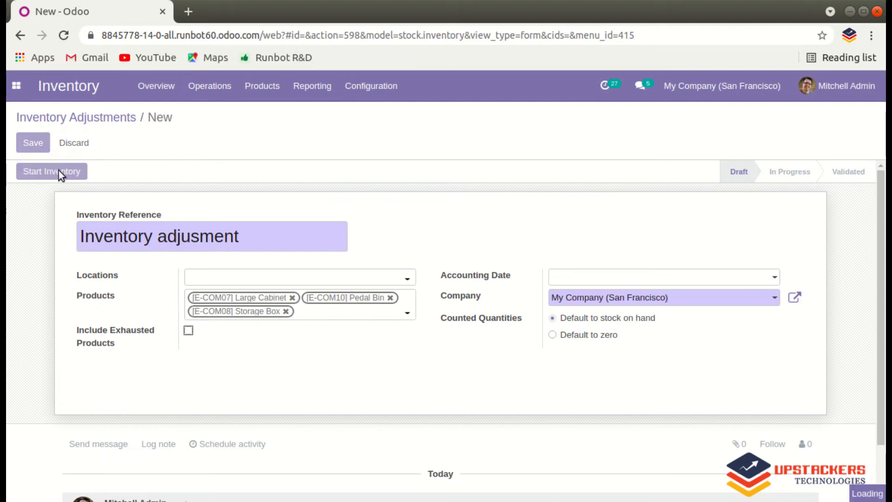
click(58, 171)
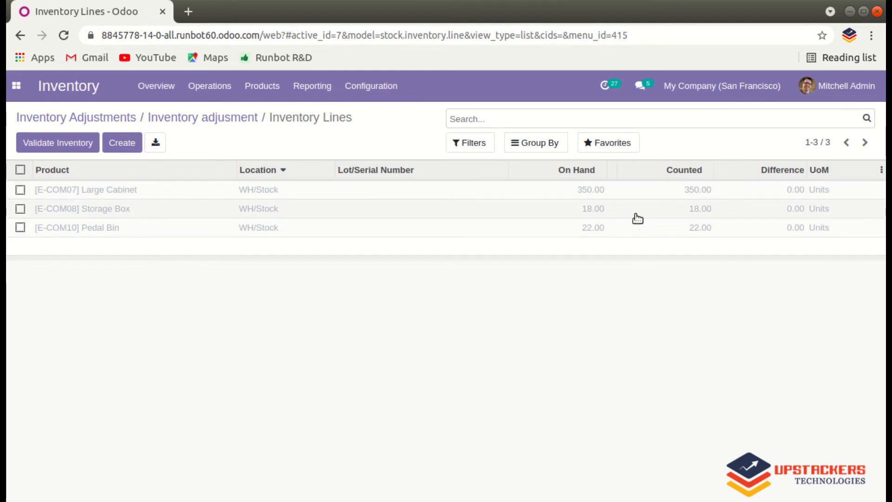
Step: Set the counted quantity to 25 for the Storage Box and 20 for the Pedal Bin
click(678, 212)
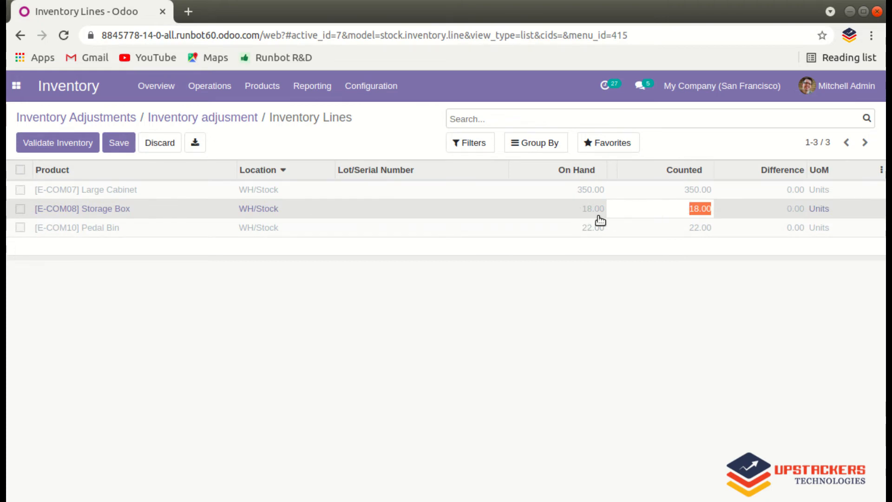
text(25)
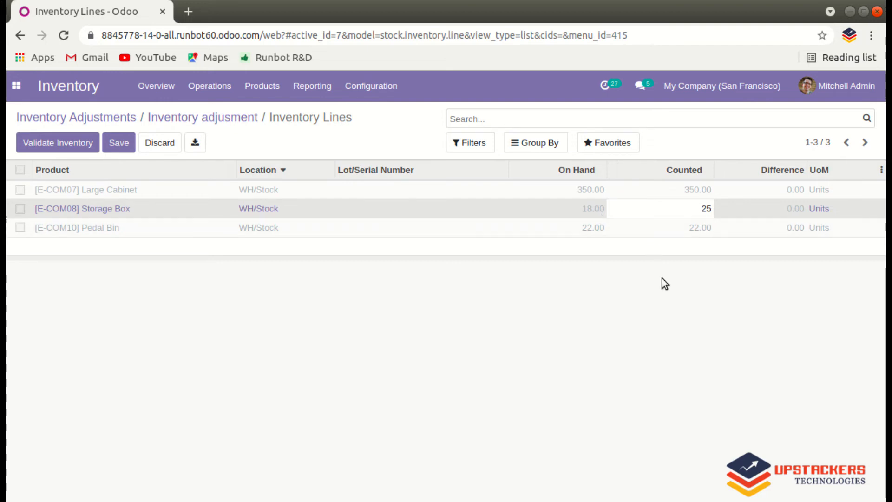
click(662, 278)
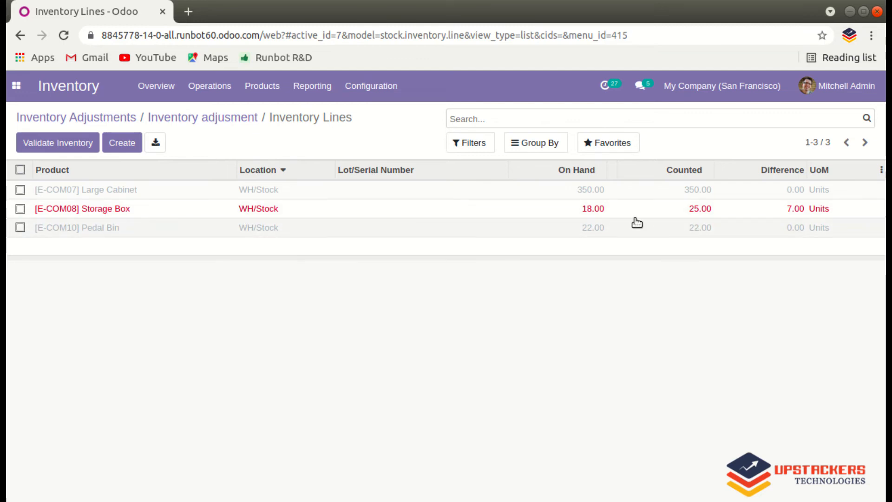
click(705, 229)
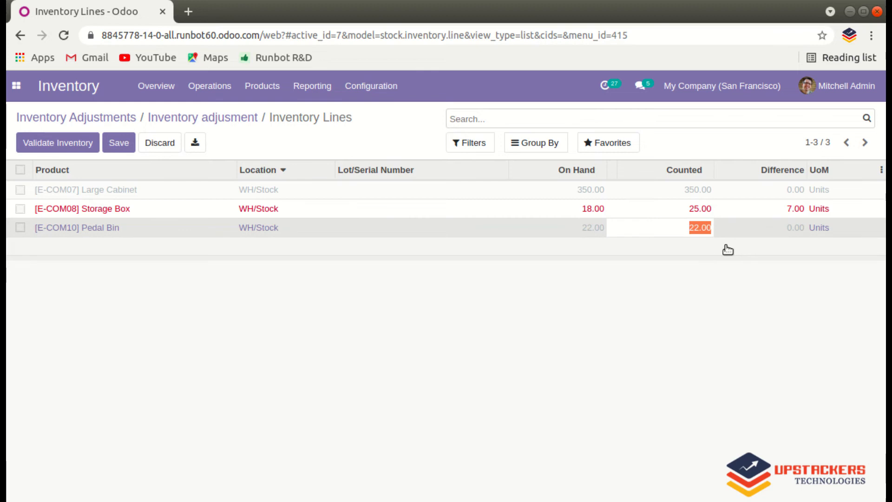
text(20)
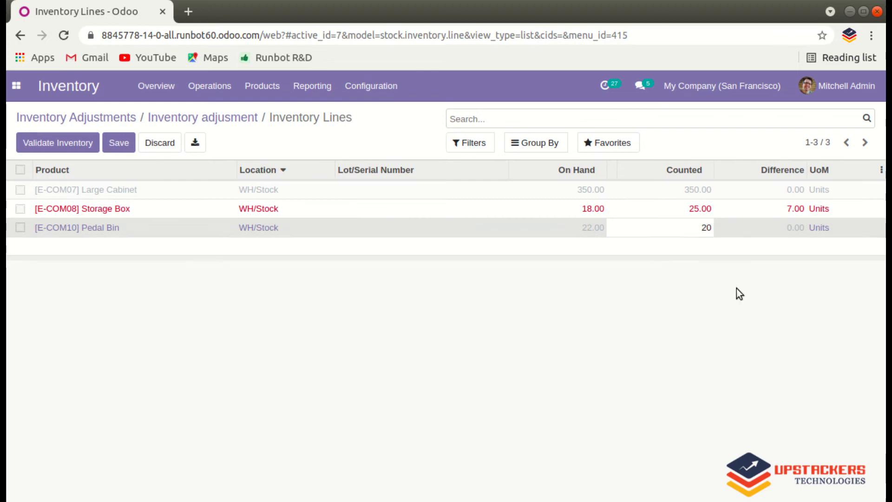
click(814, 242)
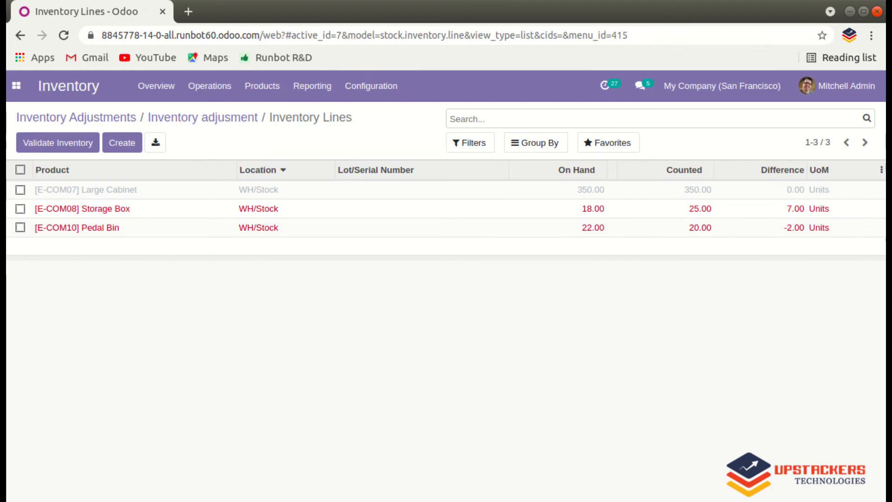
Step: Validate the inventory and reopen the "Inventory adjusment" record from the list of inventory adjustments
click(66, 145)
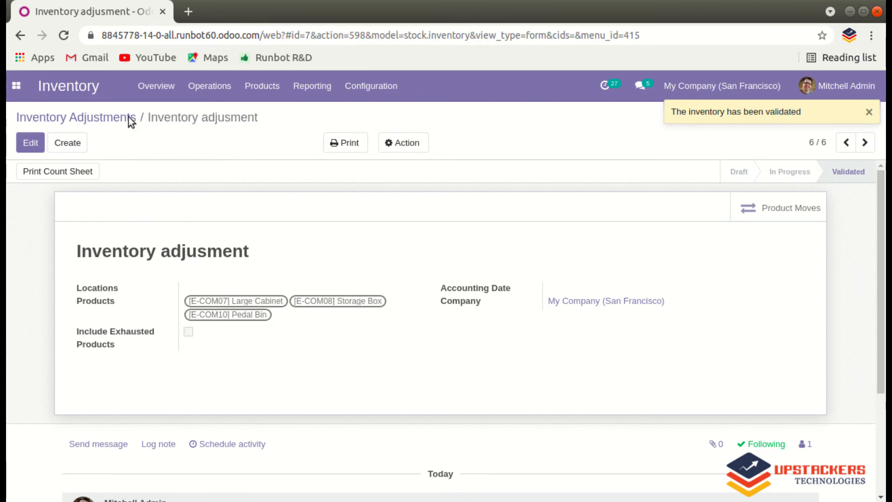
click(112, 117)
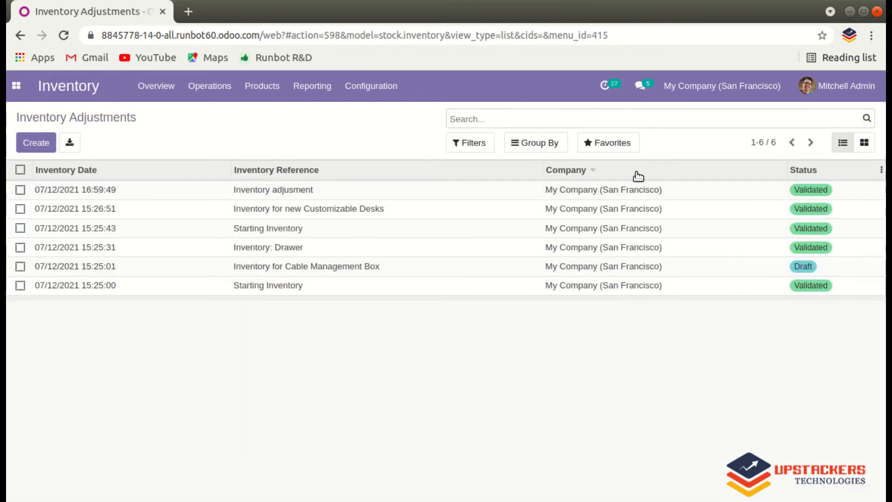
click(298, 195)
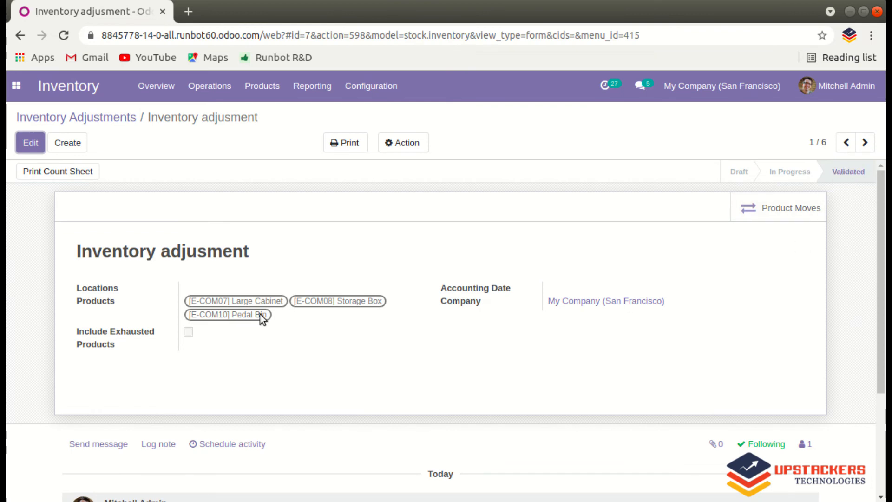
Step: Search the product catalogue for "pedal" to check the Pedal Bin's on-hand quantity
click(255, 87)
click(260, 115)
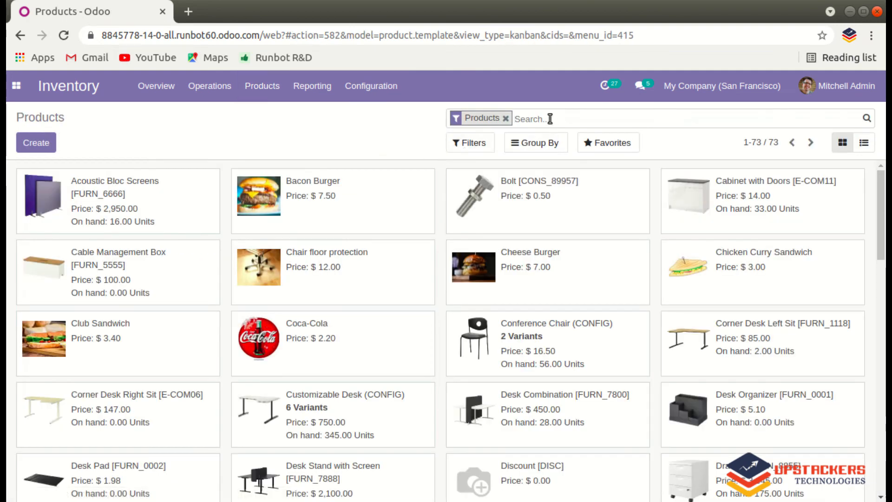
text(pedalb)
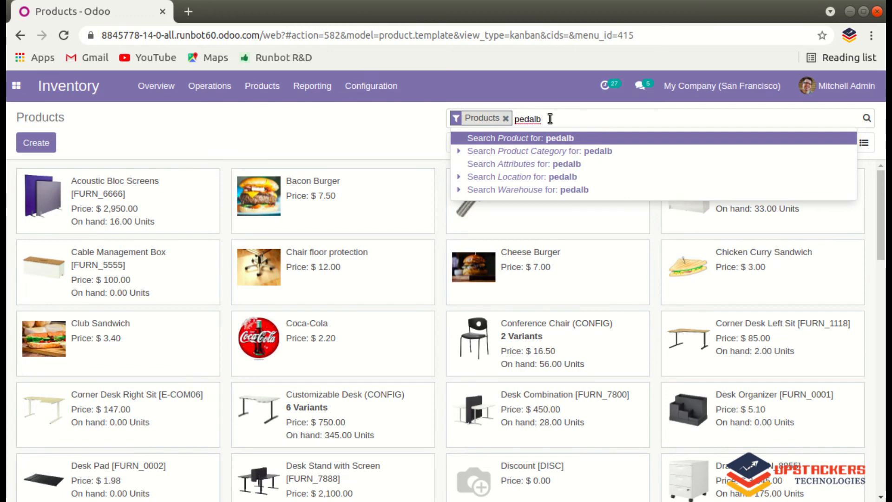
key(BackSpace)
key(Return)
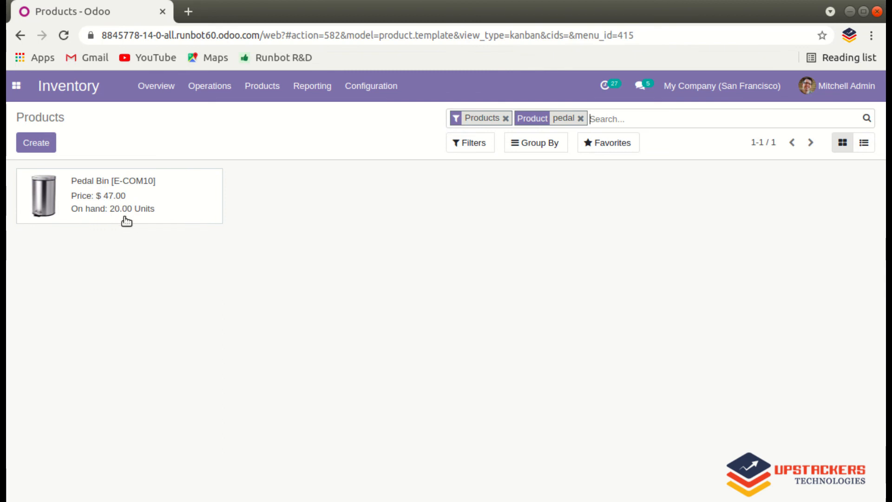
Step: Replace the product search with "storage" to check the Storage Box's on-hand quantity
click(582, 118)
text(s)
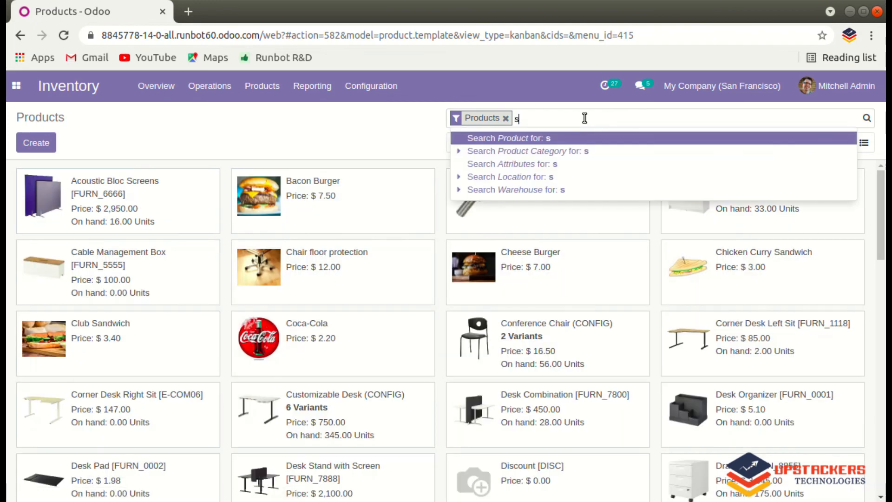
text(torag)
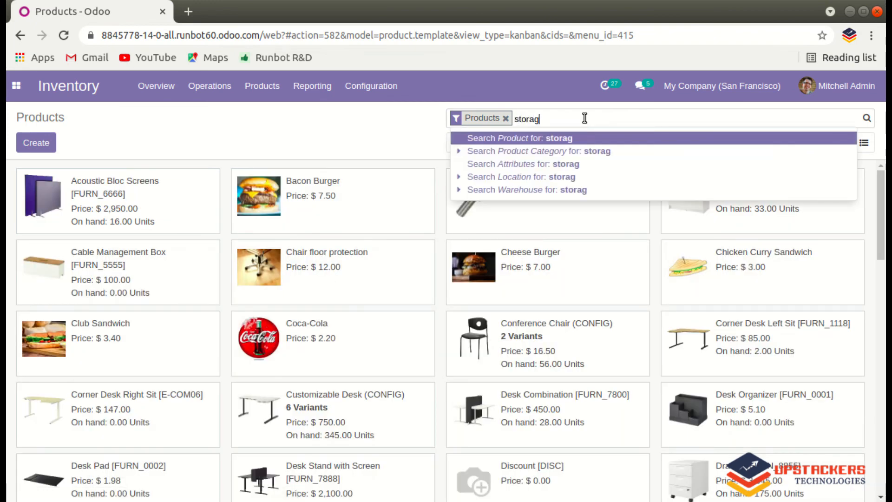
text(e)
key(Return)
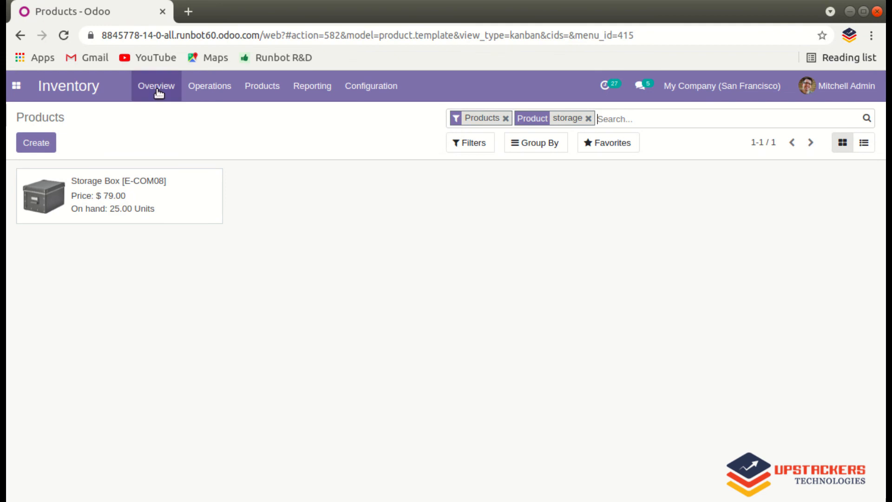
Step: Start another new inventory adjustment and view its Accounting Date calendar without choosing a date
click(220, 93)
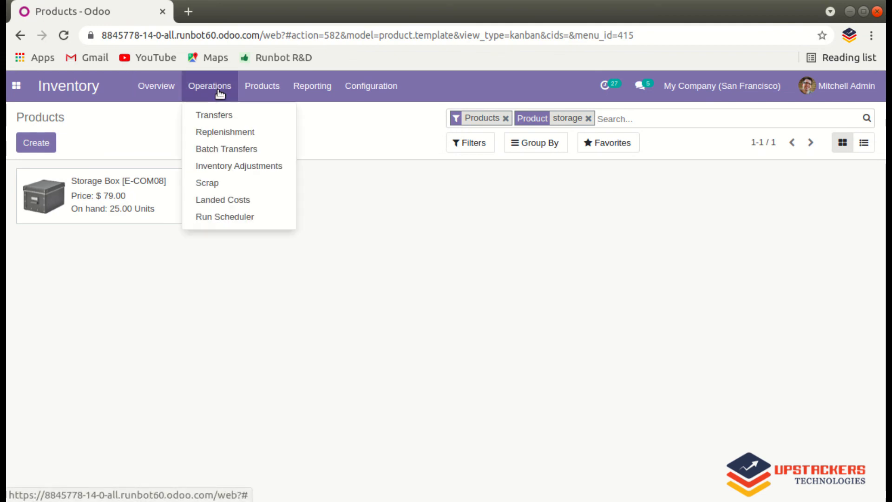
click(234, 166)
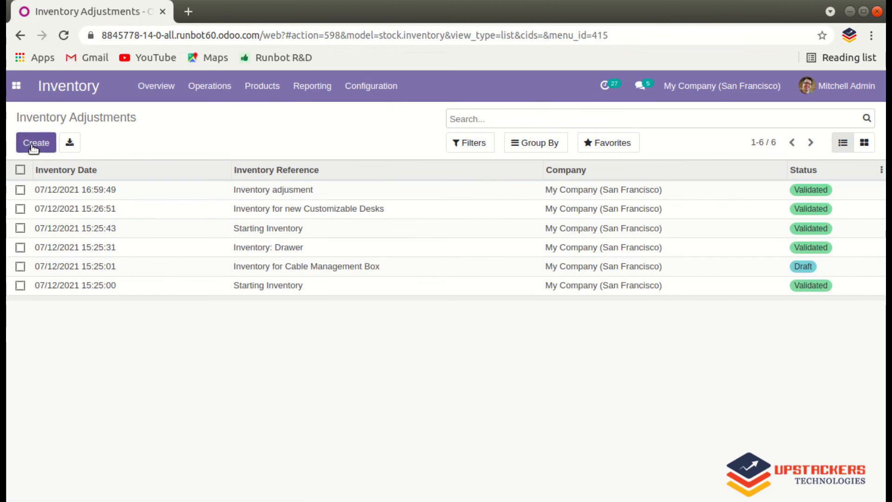
click(33, 144)
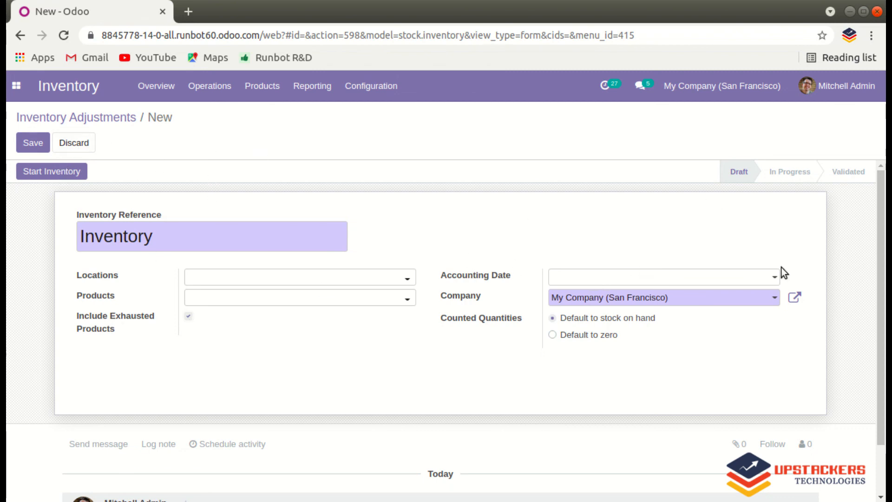
click(776, 279)
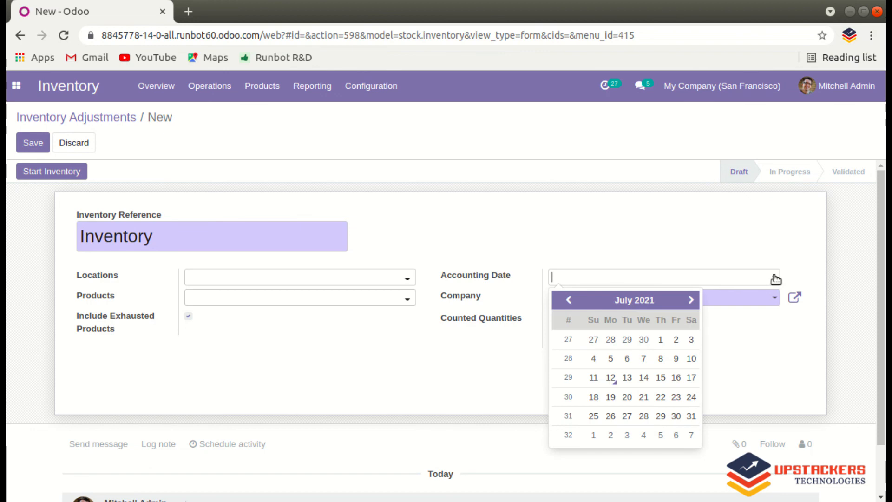
click(385, 221)
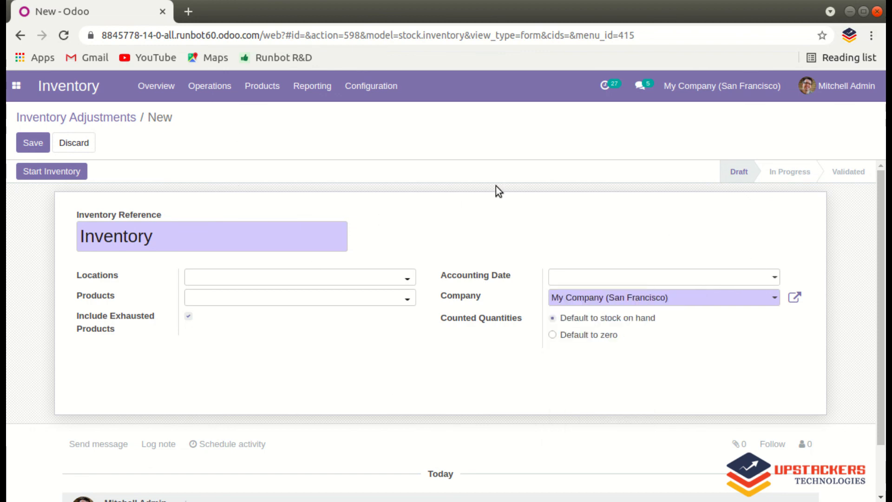